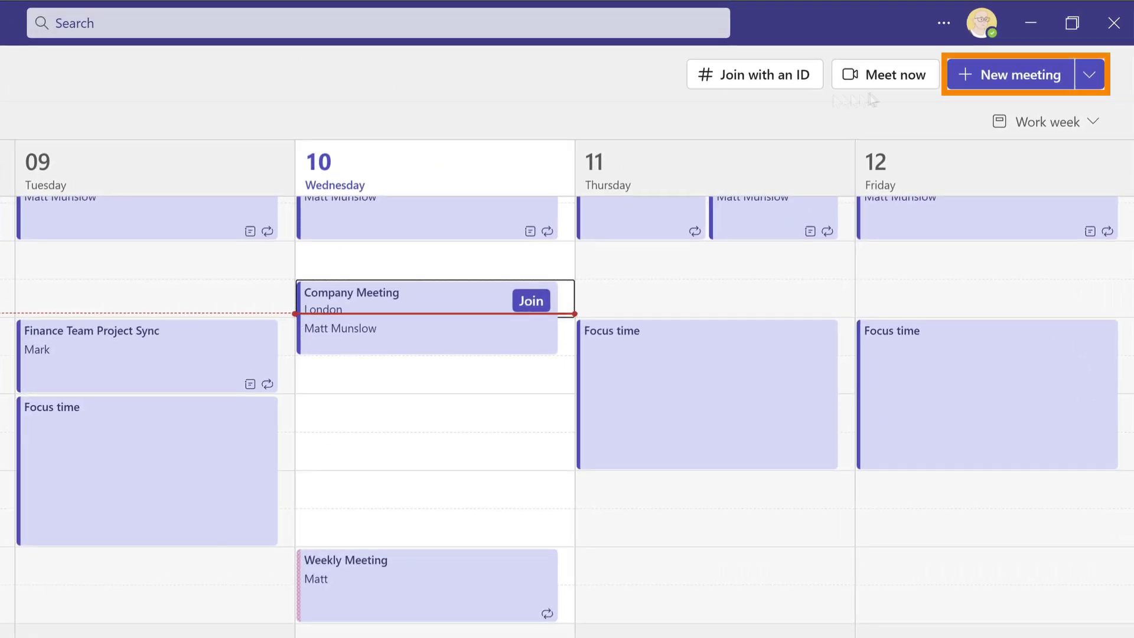
Create a new meeting titled 'Team Meeting' and add three colleagues as required attendees.
left_click(1019, 83)
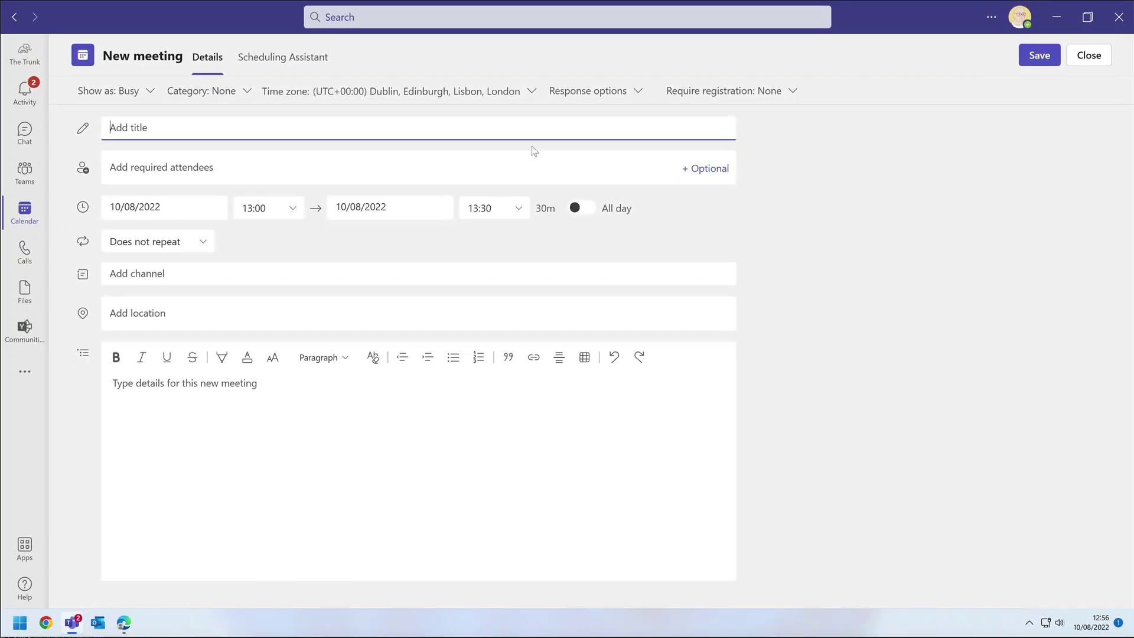
type("Team Meeting")
left_click(261, 170)
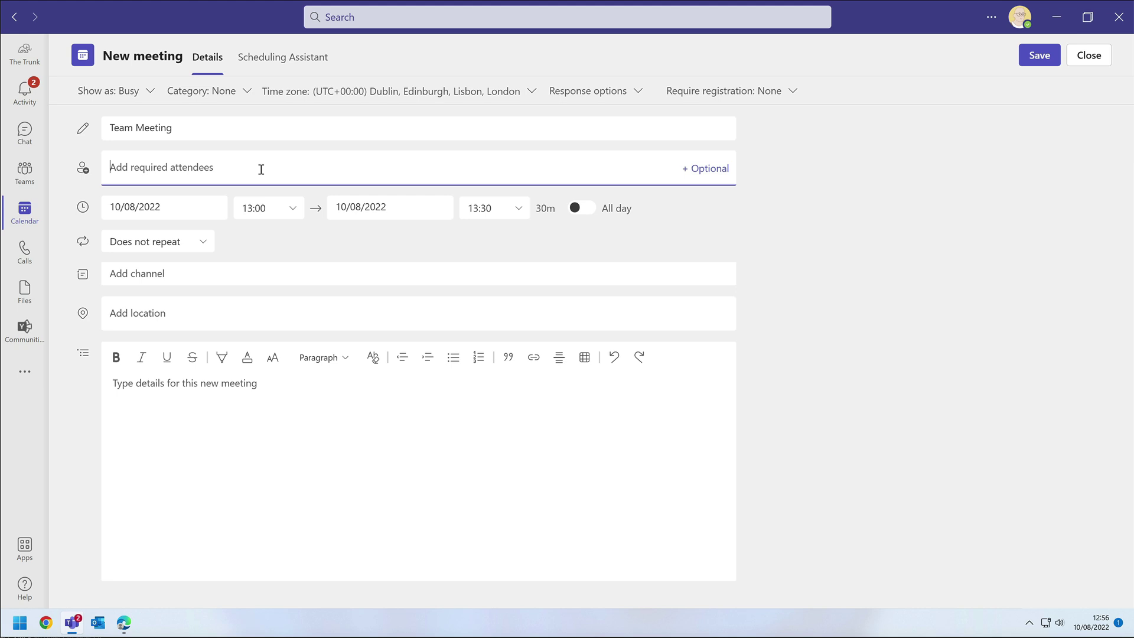
type("amrit")
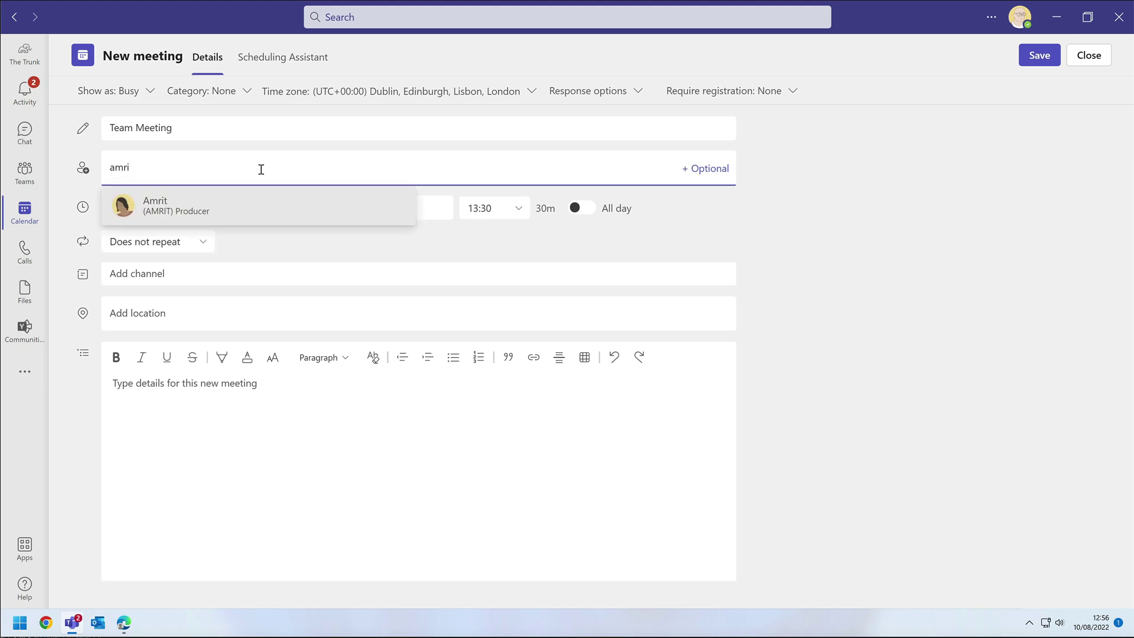
key("Return")
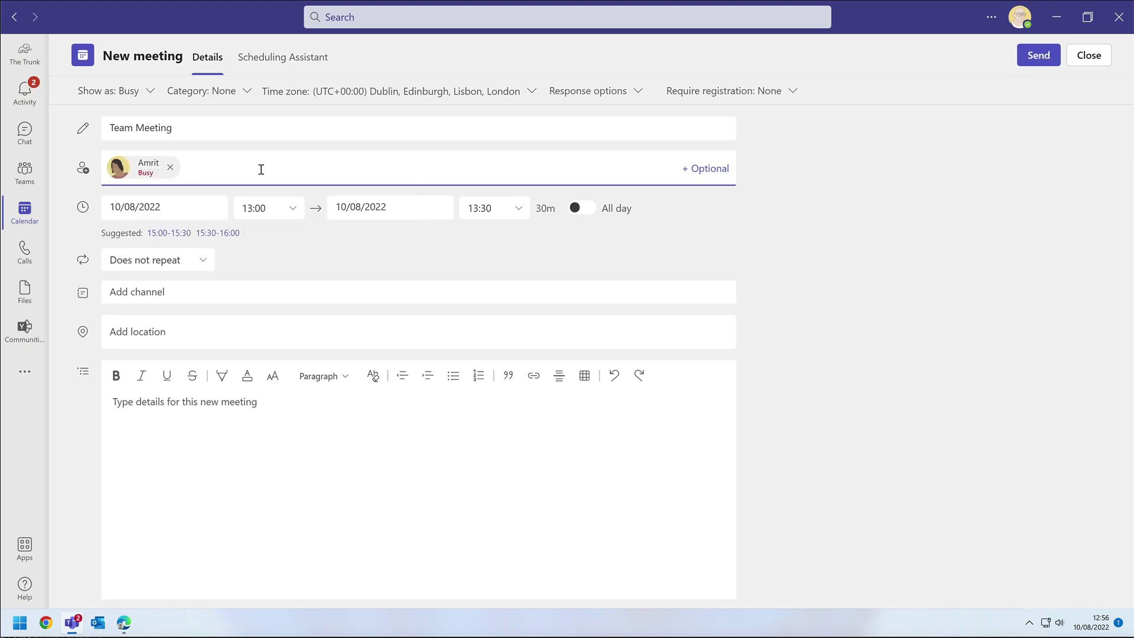
type("polly")
key("Return")
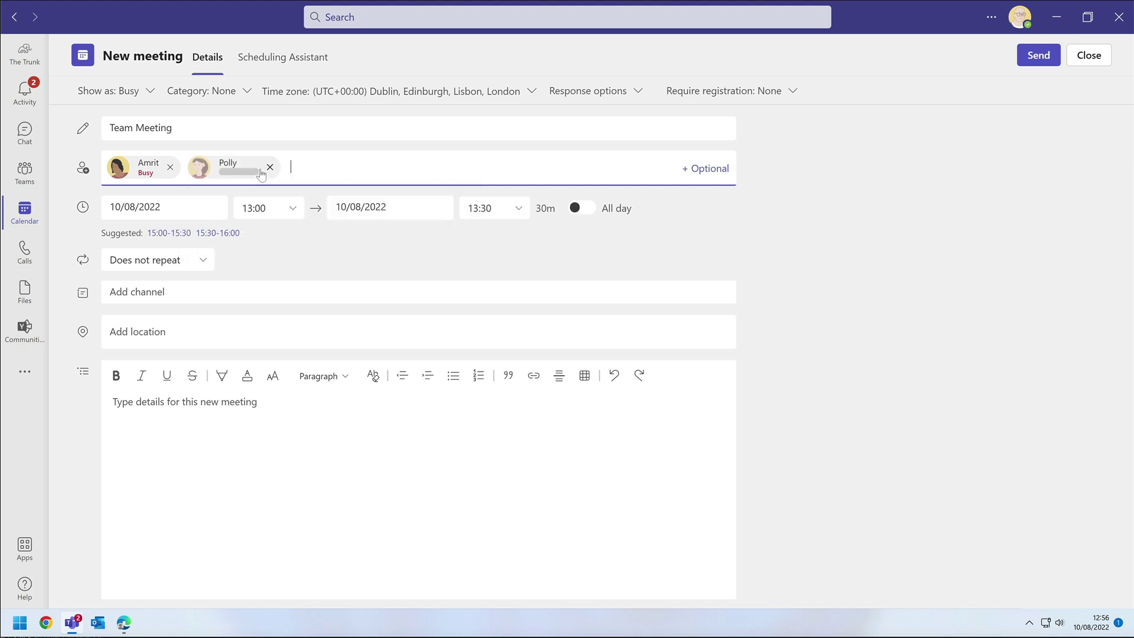
type("sarah")
key("Return")
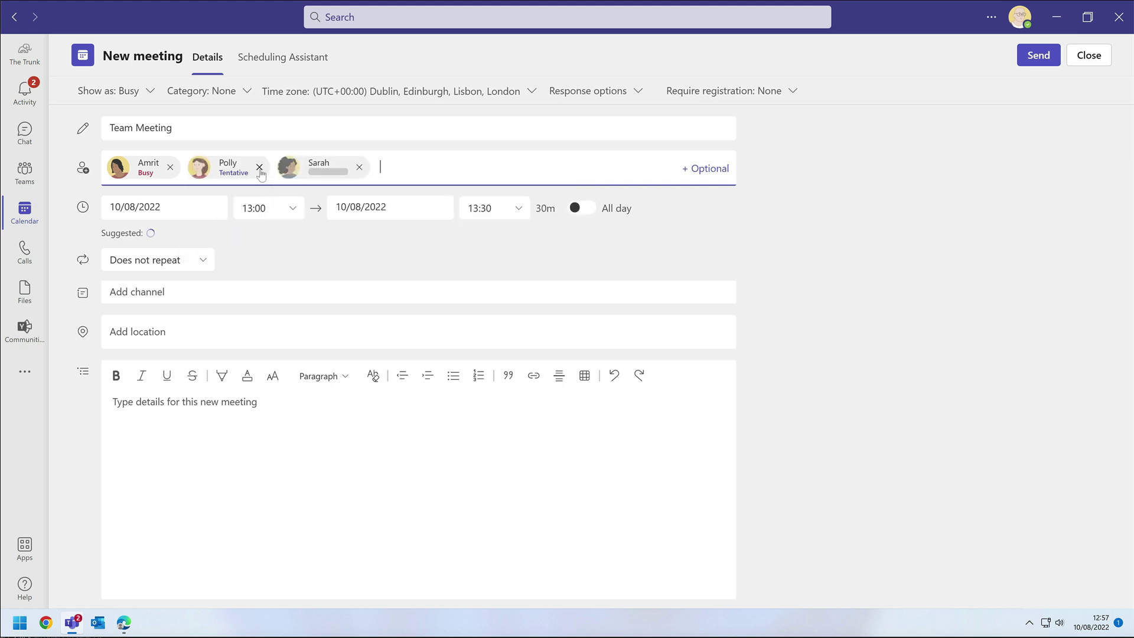
Add the Coaching group and the external coach's e-mail address as required attendees.
type("coachin")
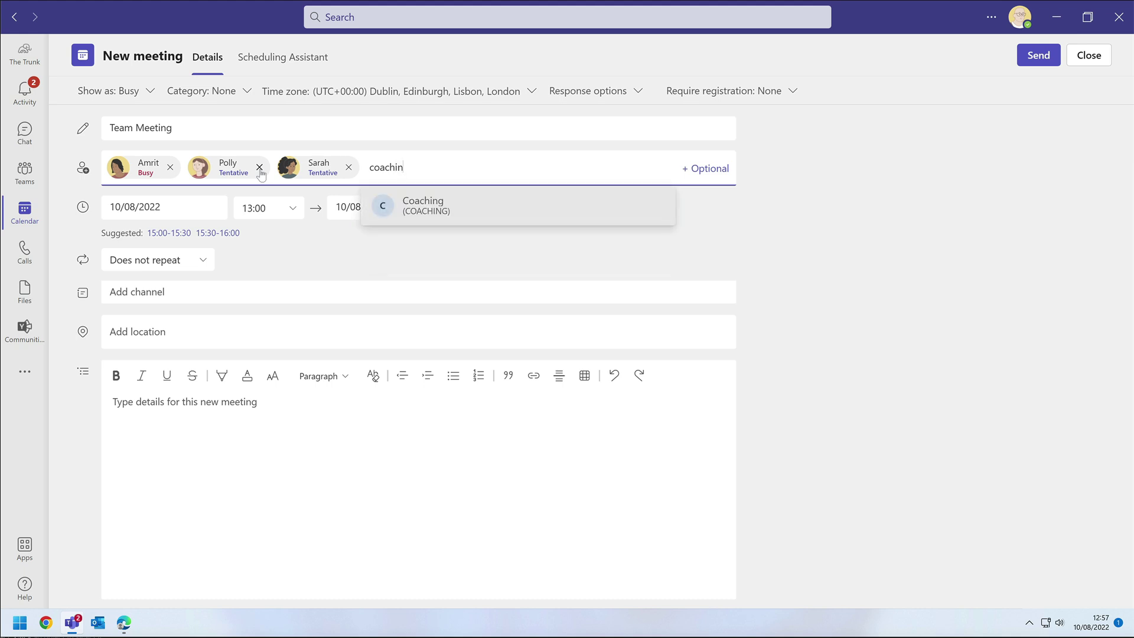
key("Return")
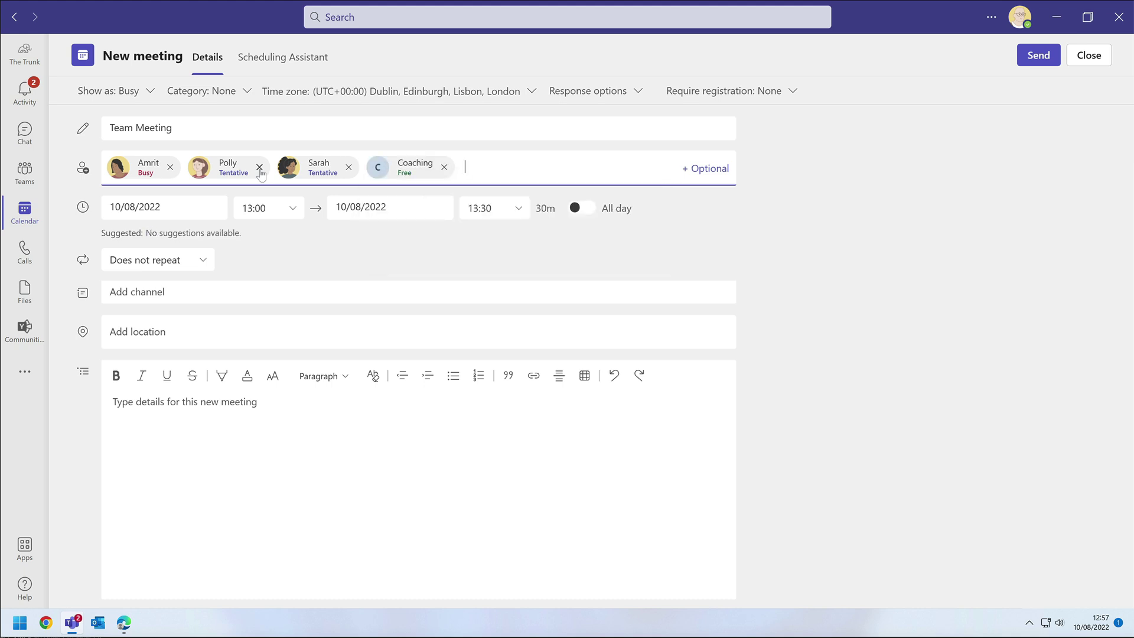
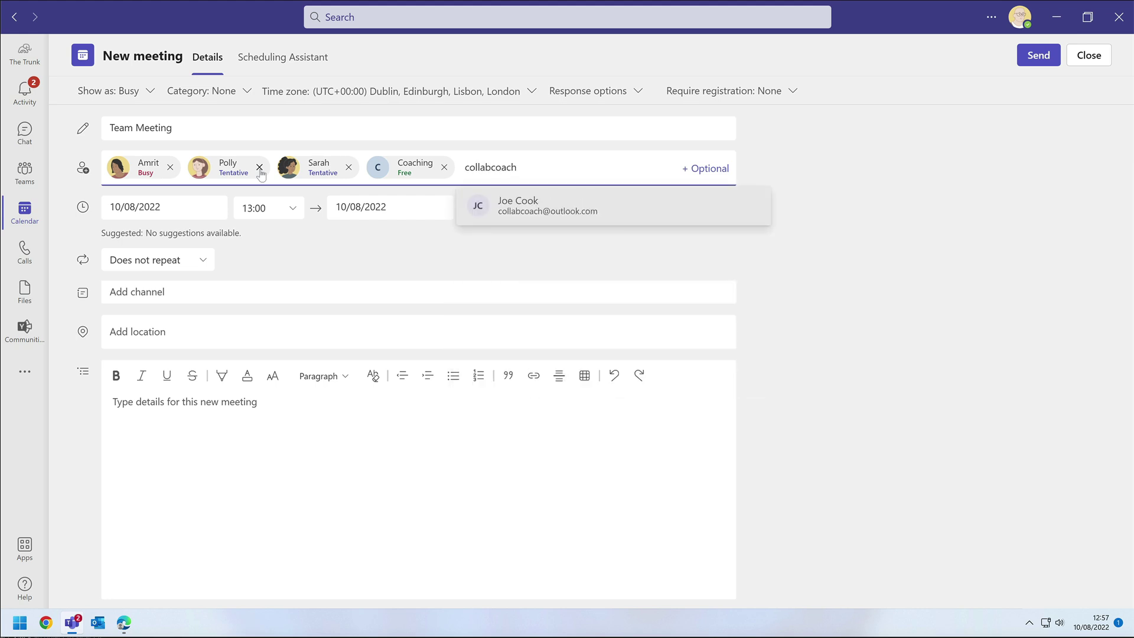
left_click(522, 204)
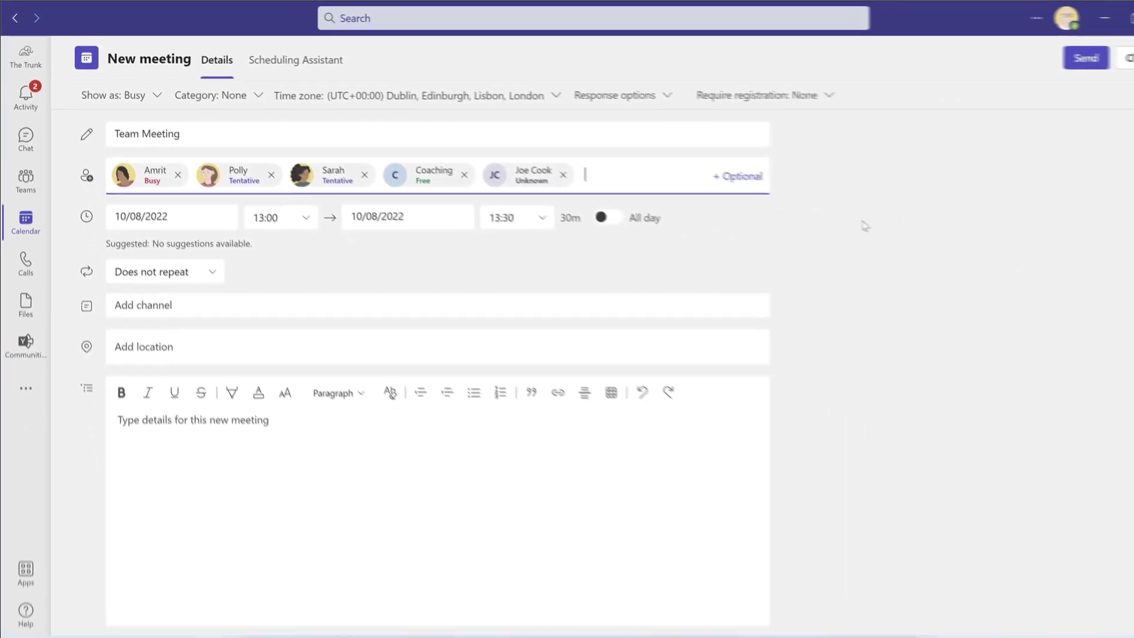
In the Scheduling Assistant, add one more colleague and set the meeting to 15:00–16:00 on 10 August.
left_click(271, 59)
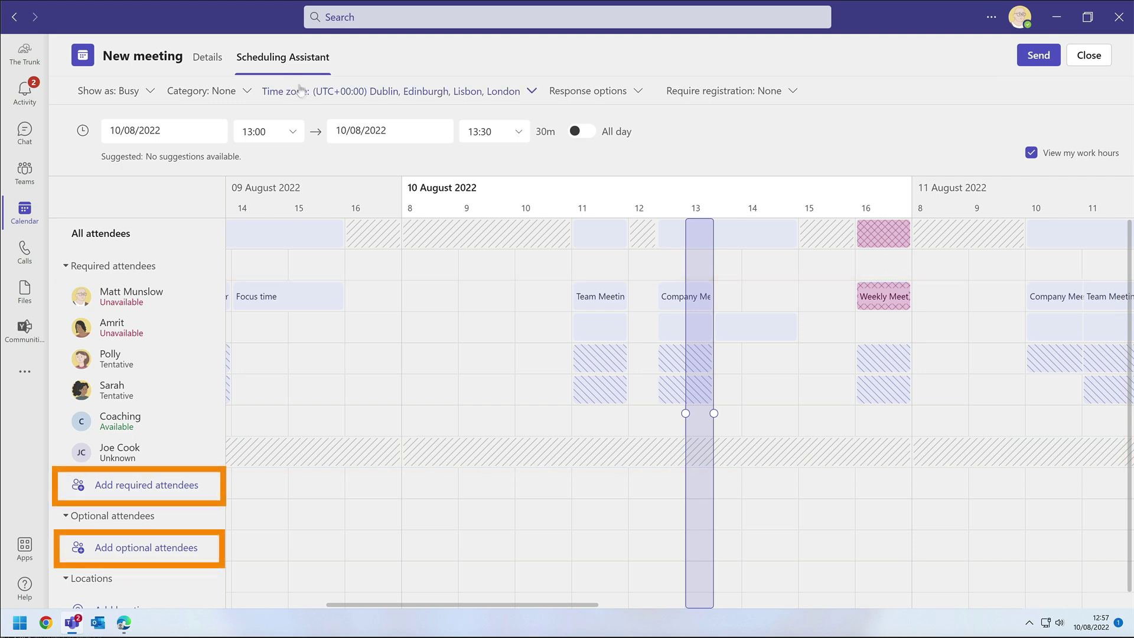
left_click(130, 482)
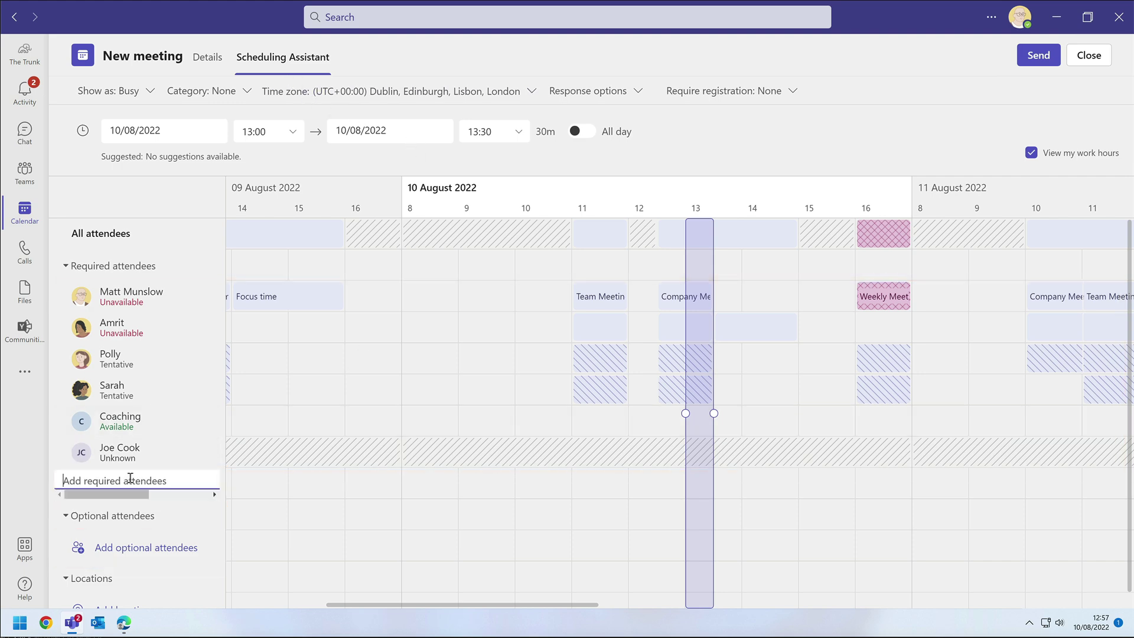
type("mark")
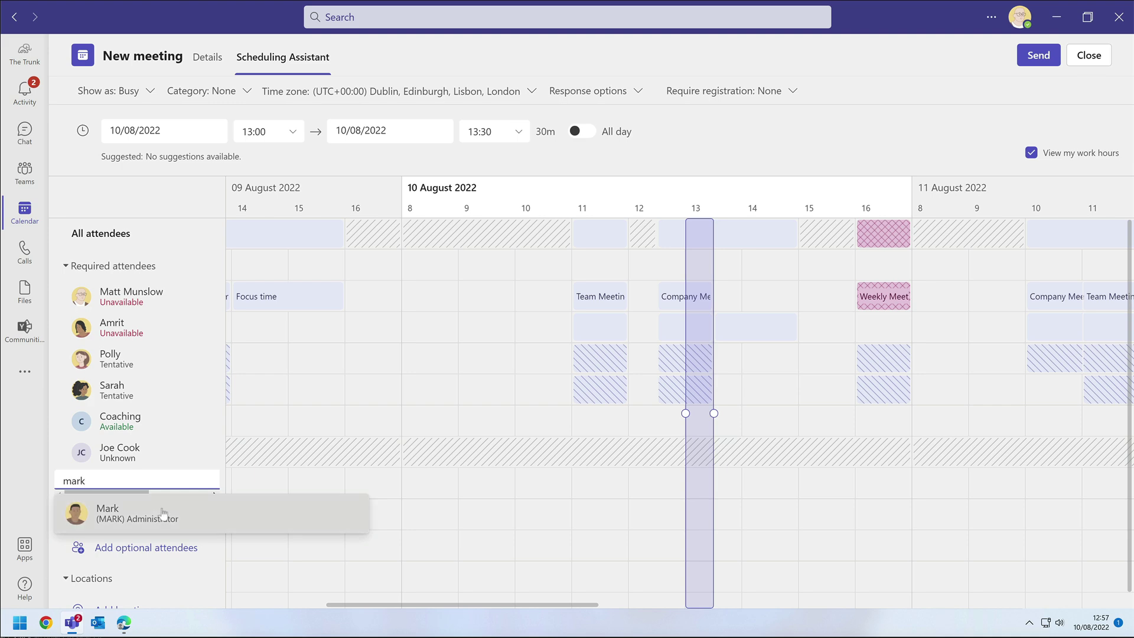
left_click(163, 512)
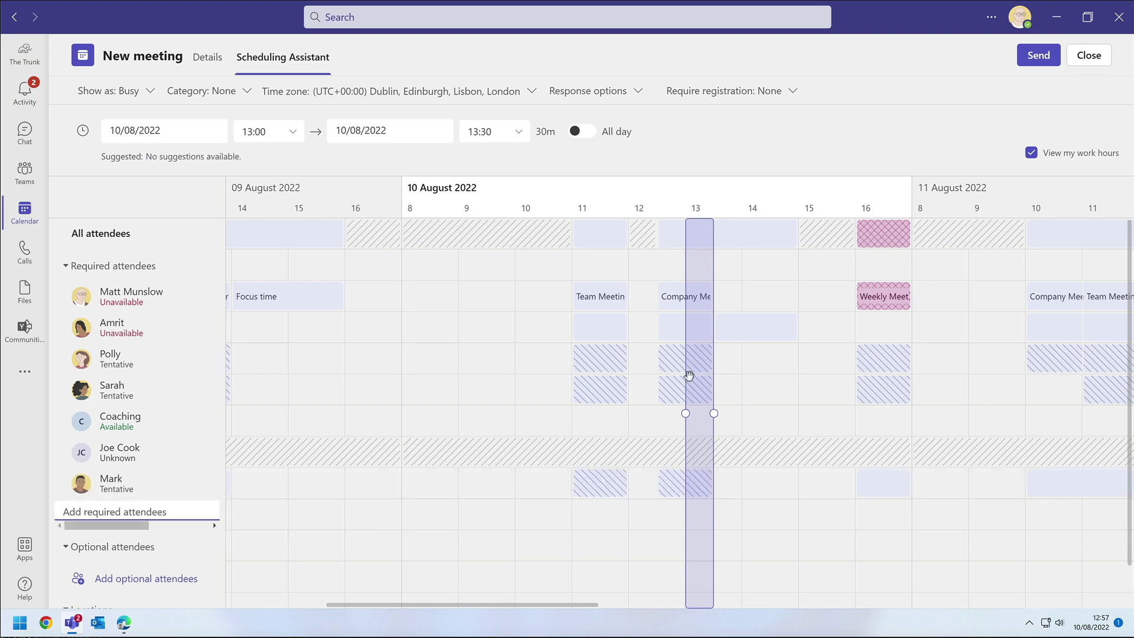
left_click_drag(694, 374, 808, 372)
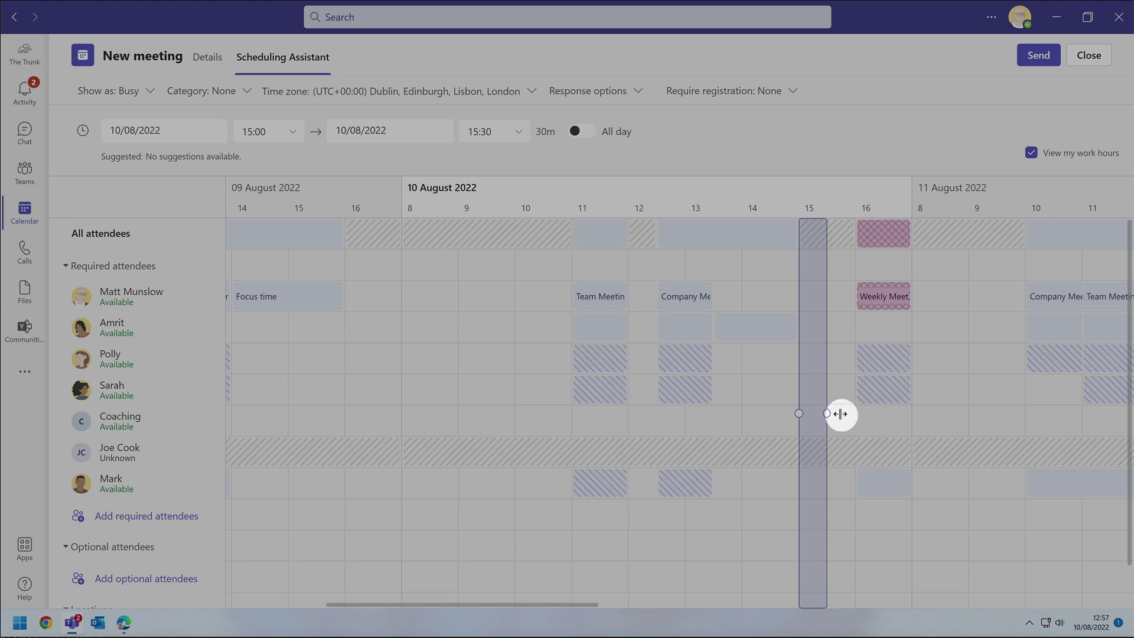
left_click_drag(840, 414, 861, 414)
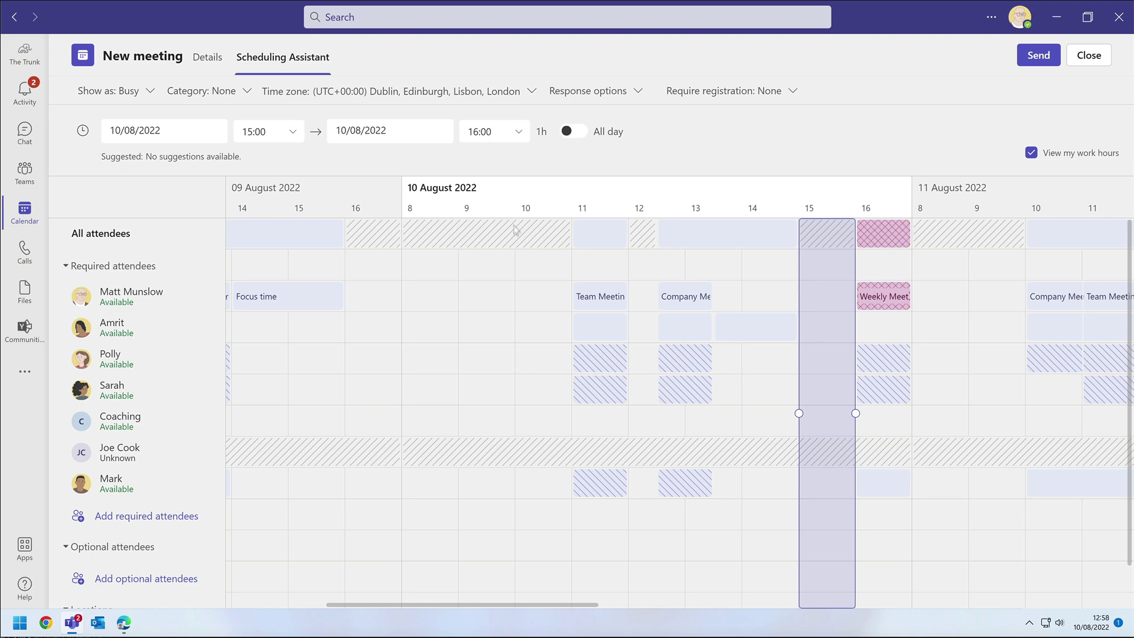
Set the meeting to repeat every 1 week on Wednesday, with no end date.
left_click(211, 57)
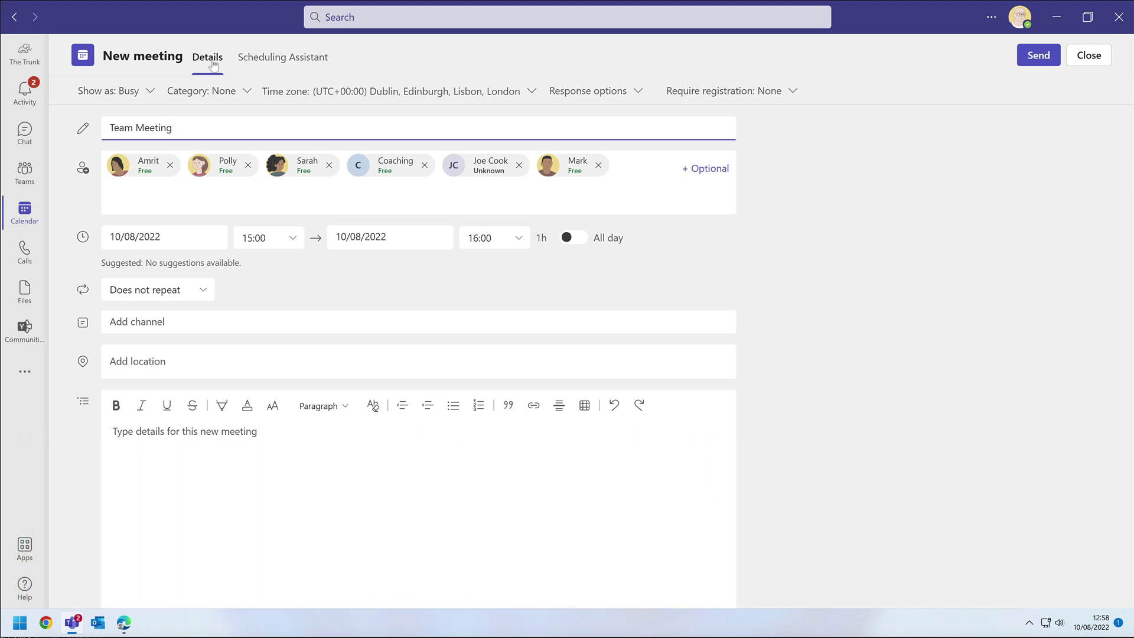
left_click(147, 289)
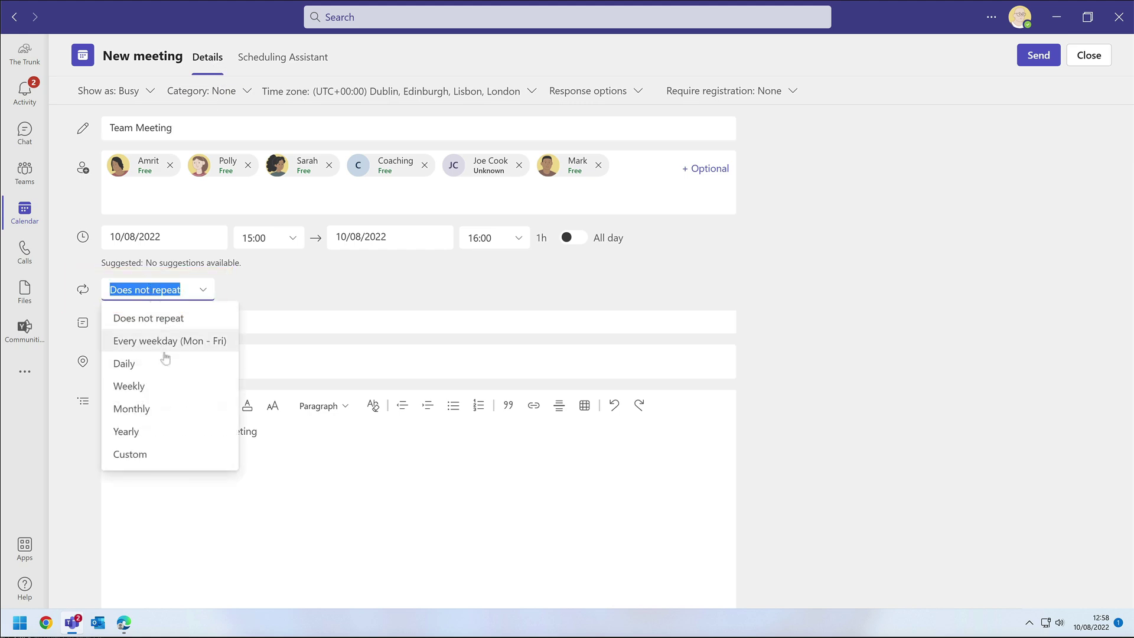
left_click(169, 387)
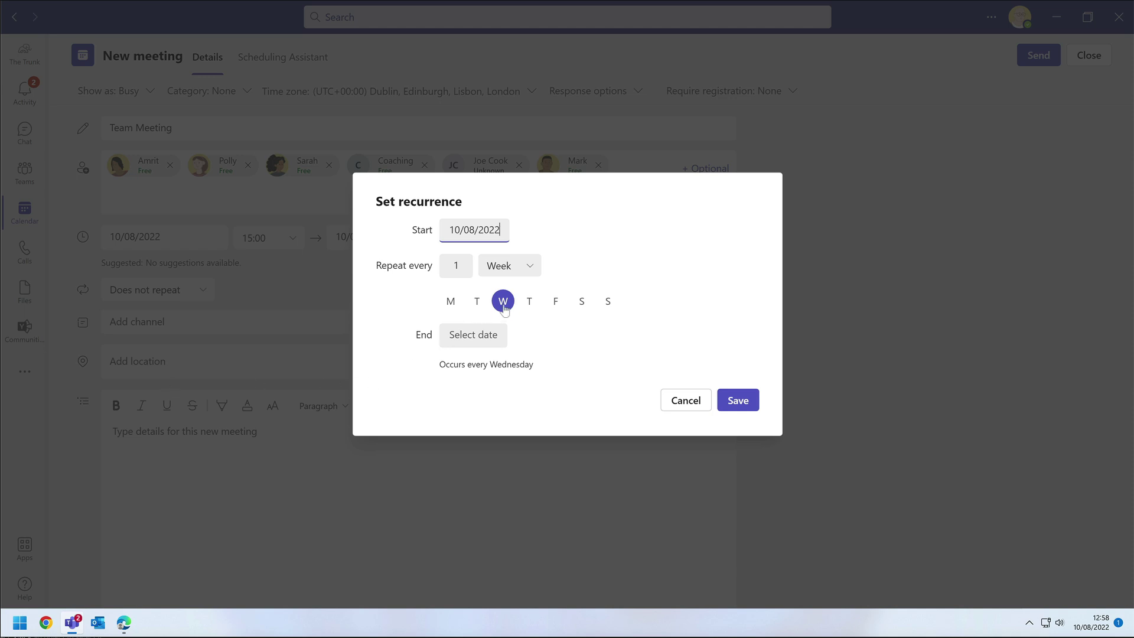
left_click(745, 401)
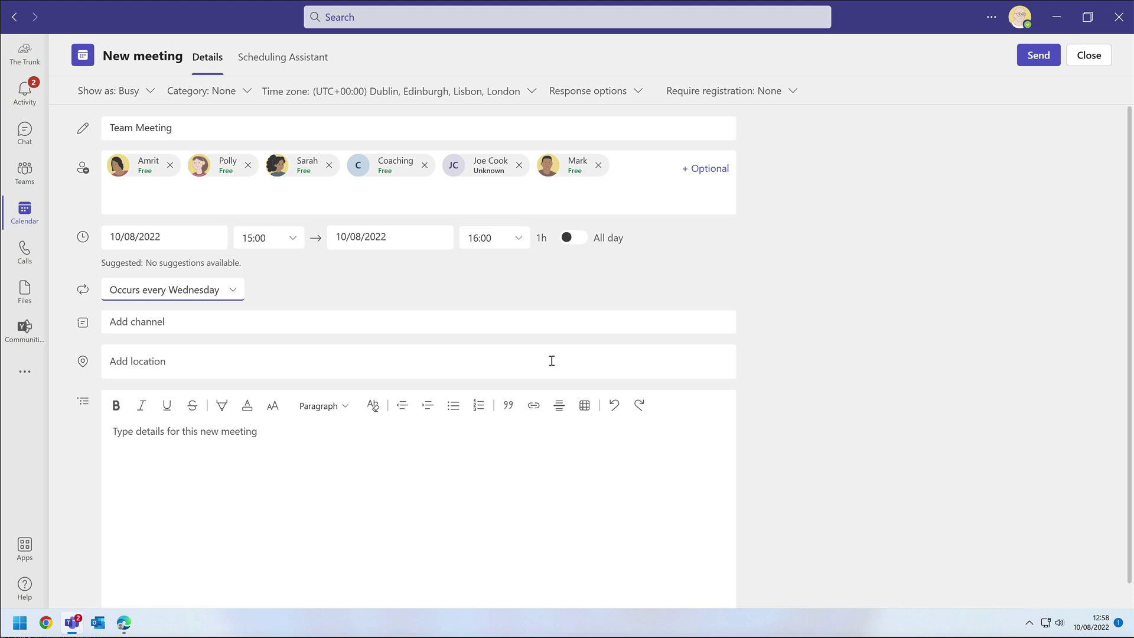
Choose the General channel under the Coaching team as the meeting's channel.
left_click(219, 317)
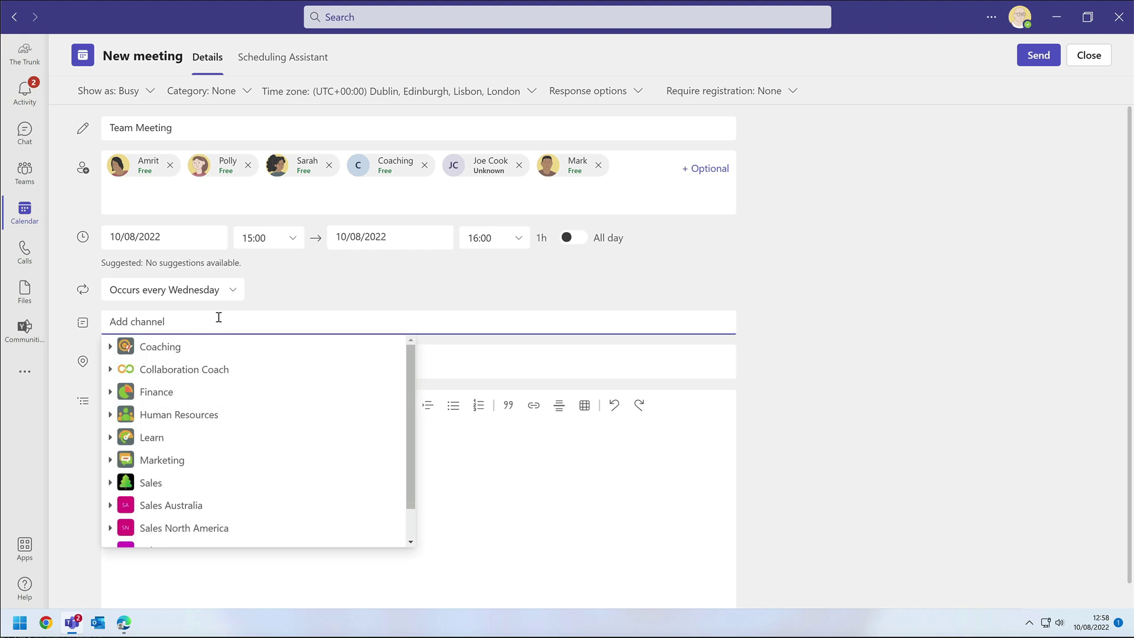
mouse_move(411, 384)
left_mouse_down()
mouse_move(410, 436)
mouse_move(412, 374)
left_mouse_up()
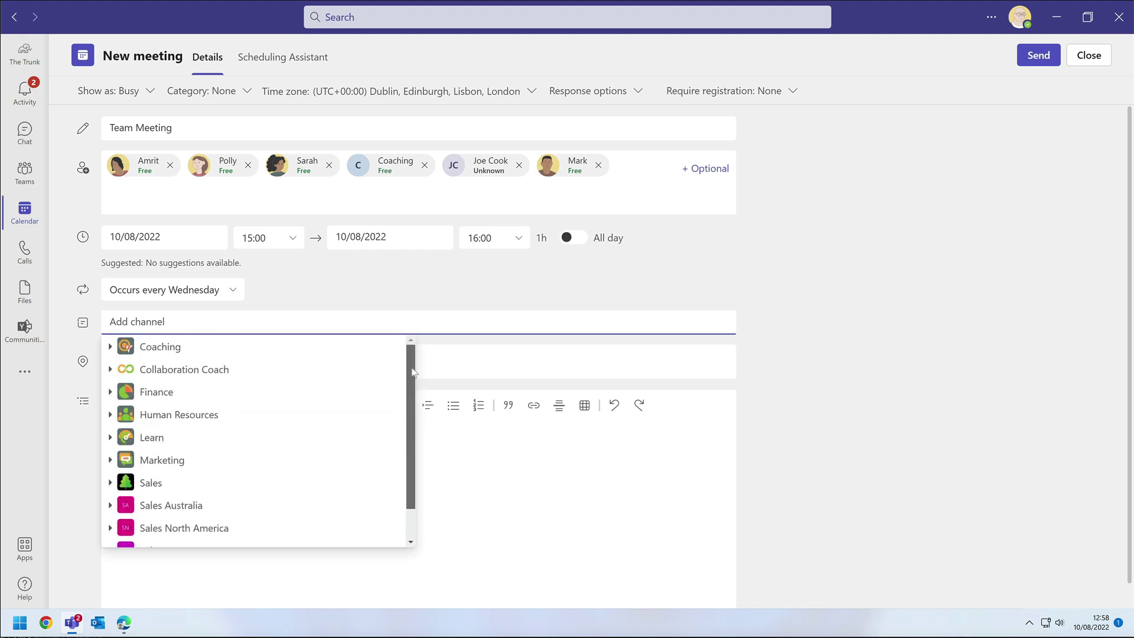
left_click(112, 347)
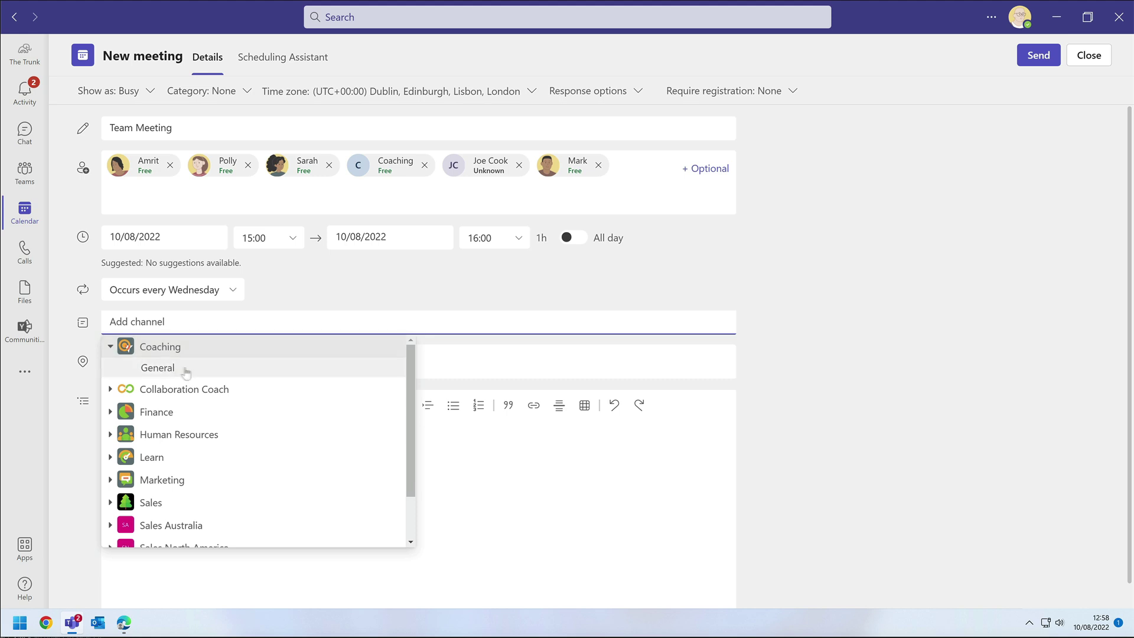
left_click(300, 375)
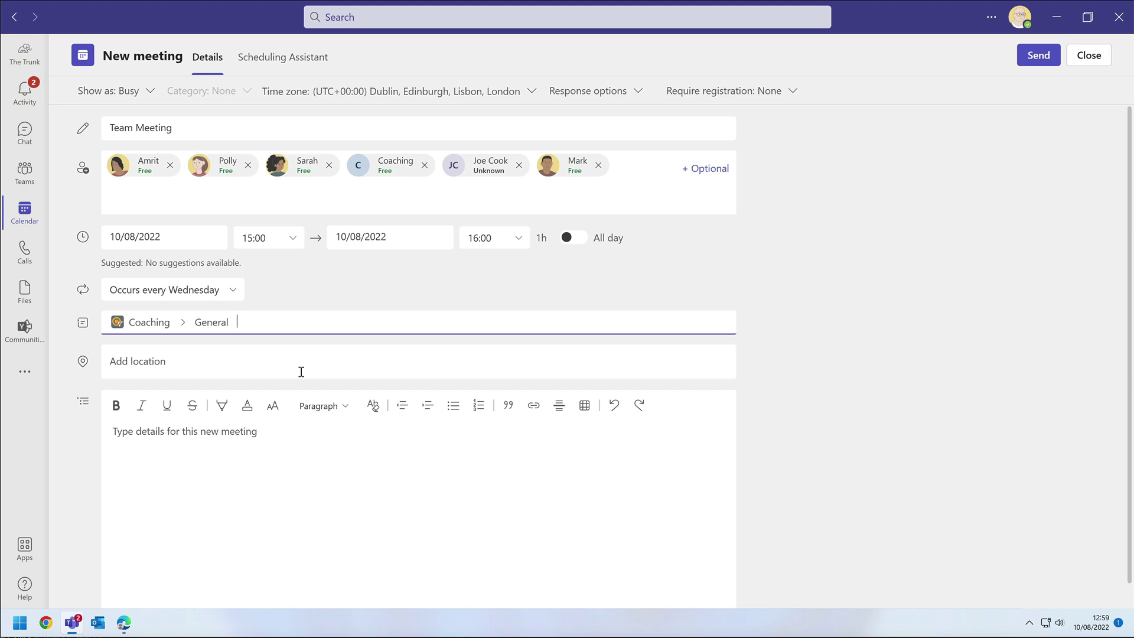
Set the meeting location to the London room from Collaboration Coach Rooms.
left_click(264, 362)
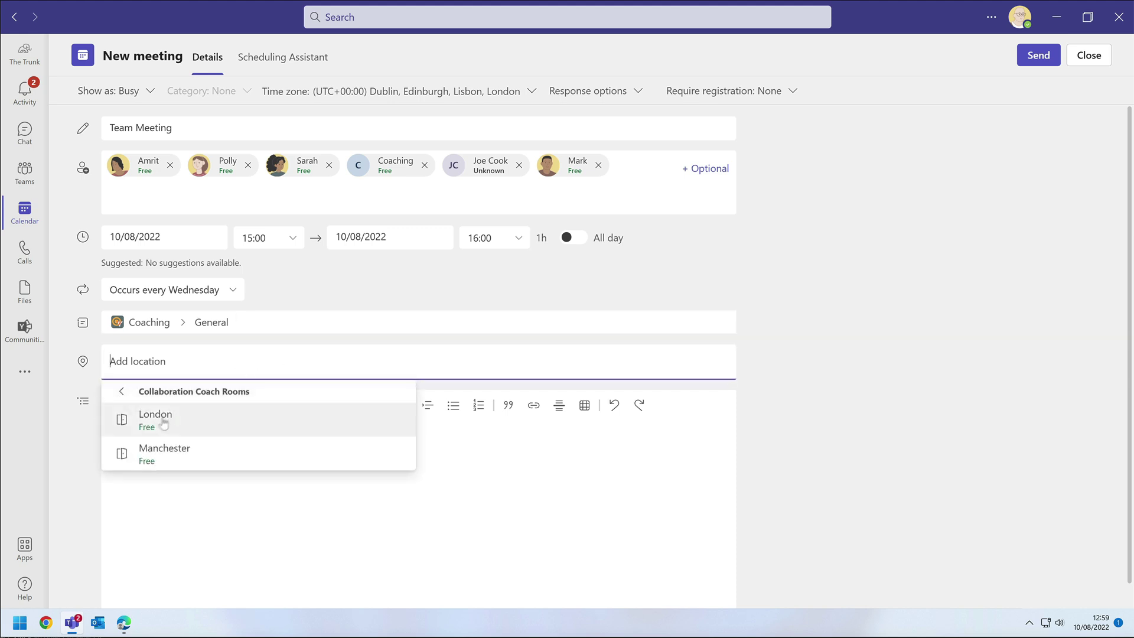
left_click(168, 421)
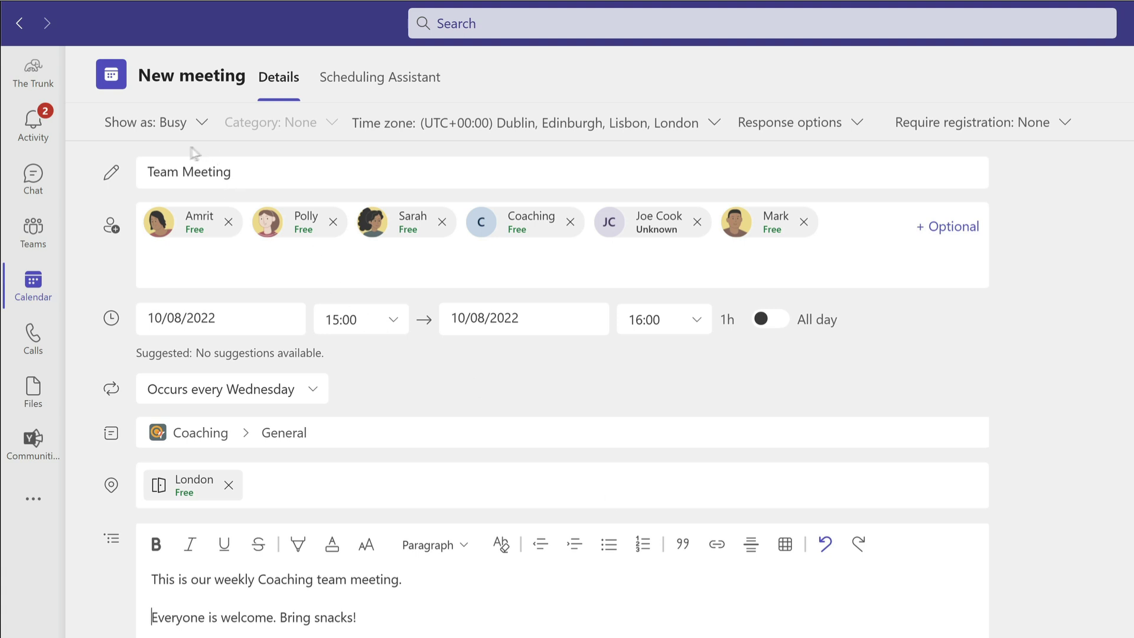
Mark the meeting as private in Show as, then turn private back off.
left_click(162, 124)
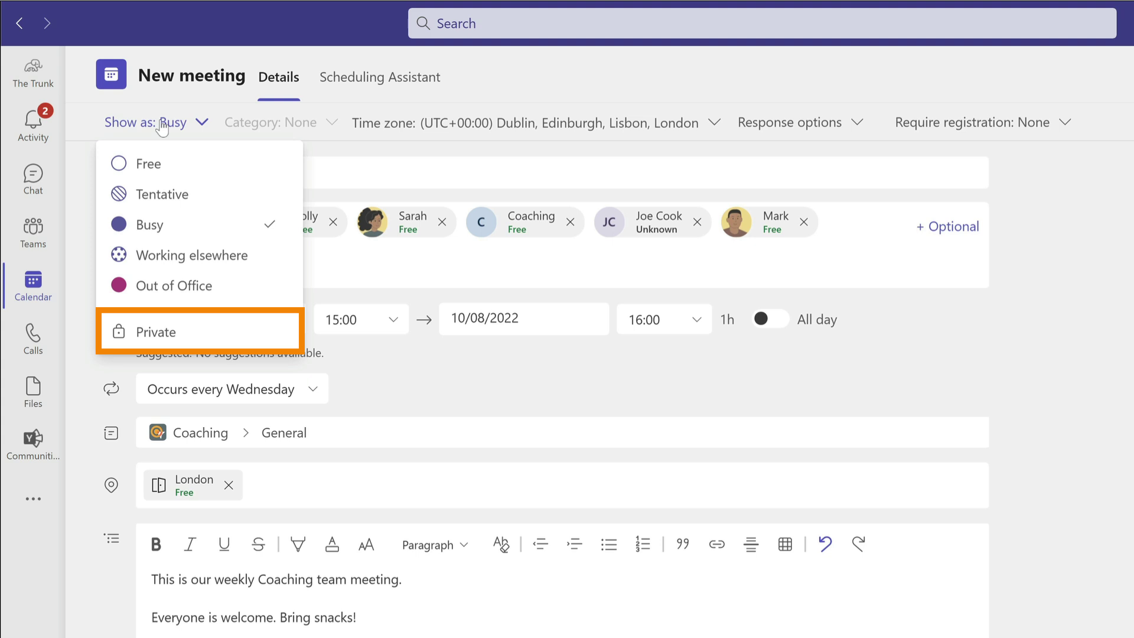
left_click(176, 328)
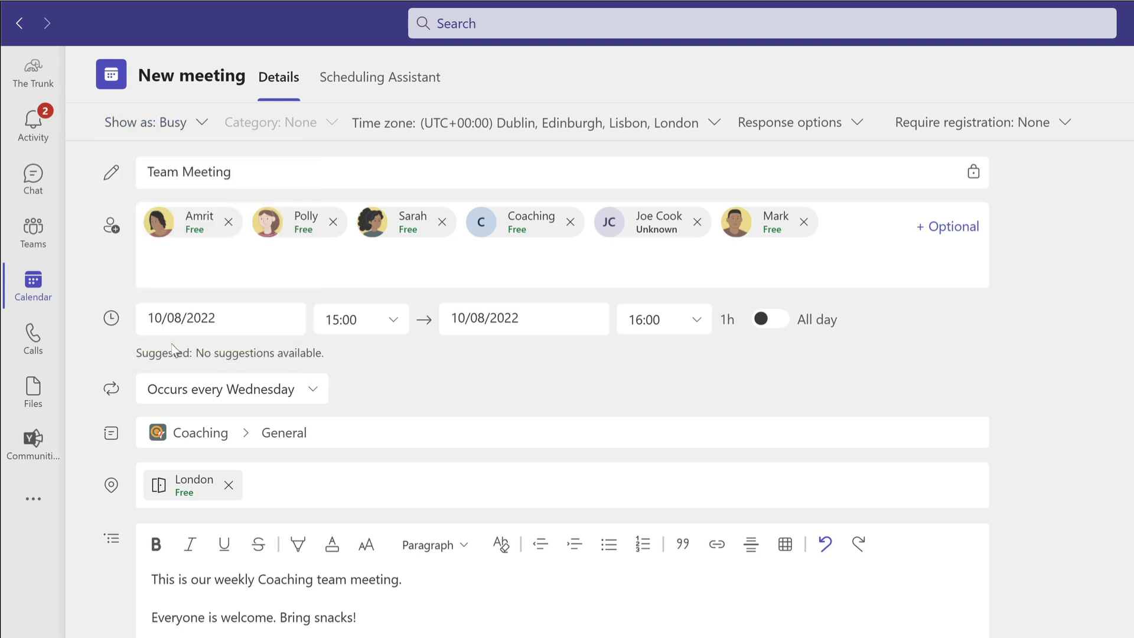
left_click(173, 122)
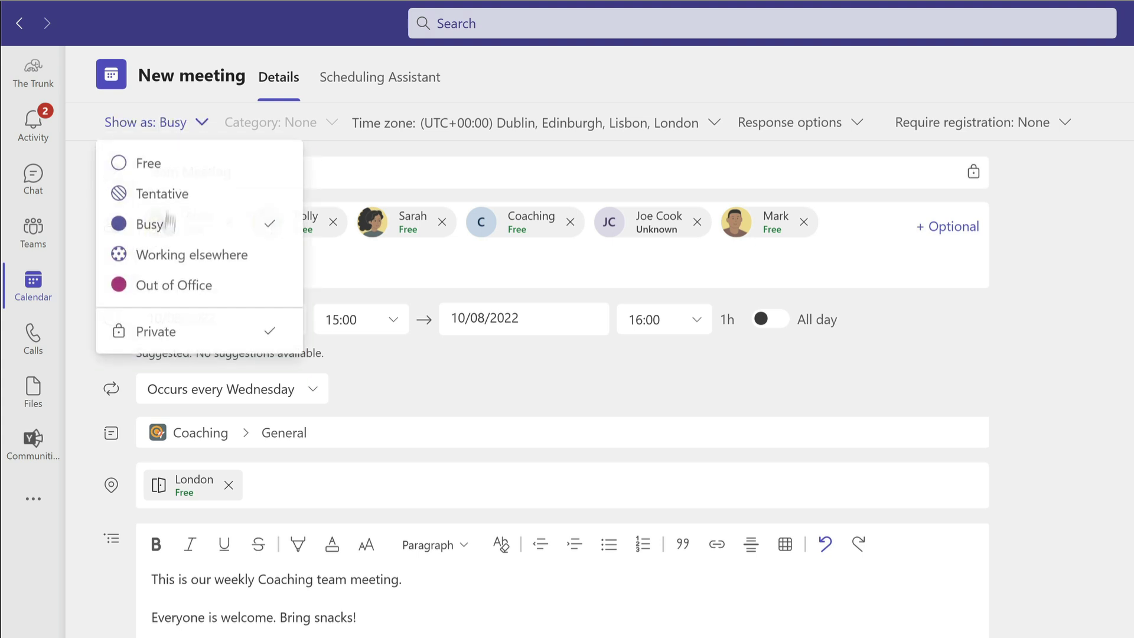
left_click(153, 332)
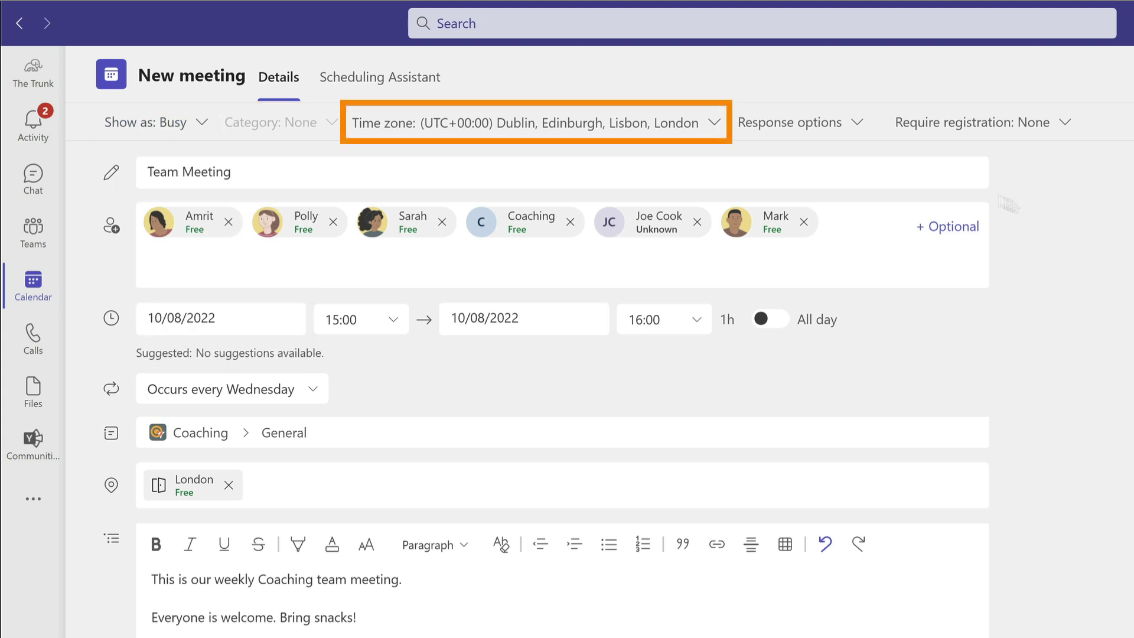
Review time zone and response options, leave registration at None, and send the meeting.
left_click(660, 124)
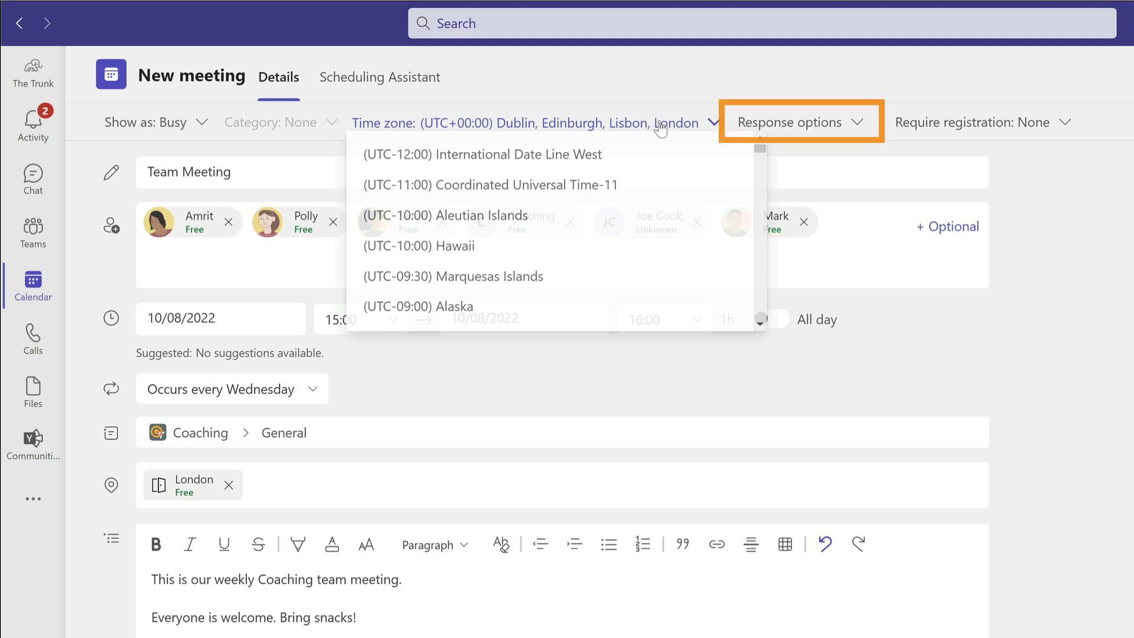
left_click(842, 123)
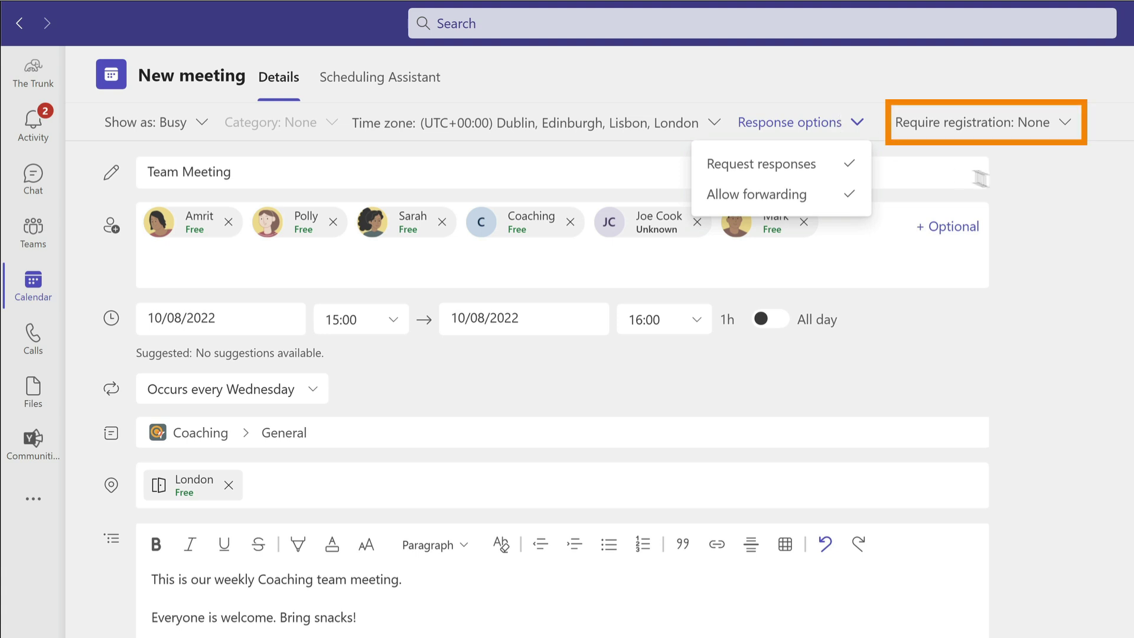
left_click(1030, 123)
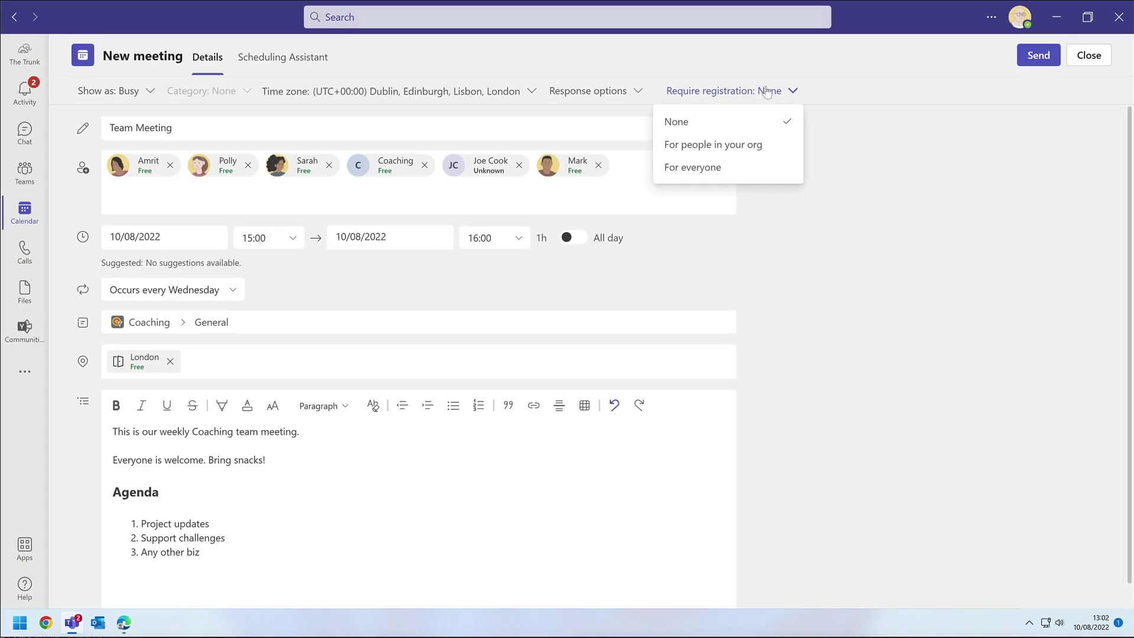
left_click(947, 142)
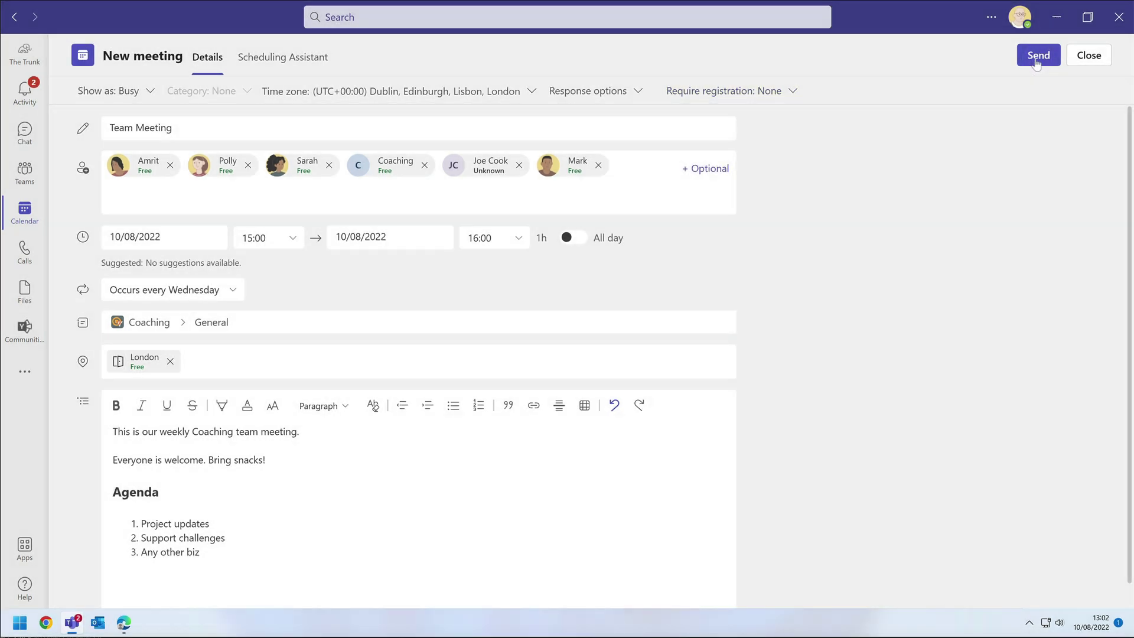
left_click(1038, 56)
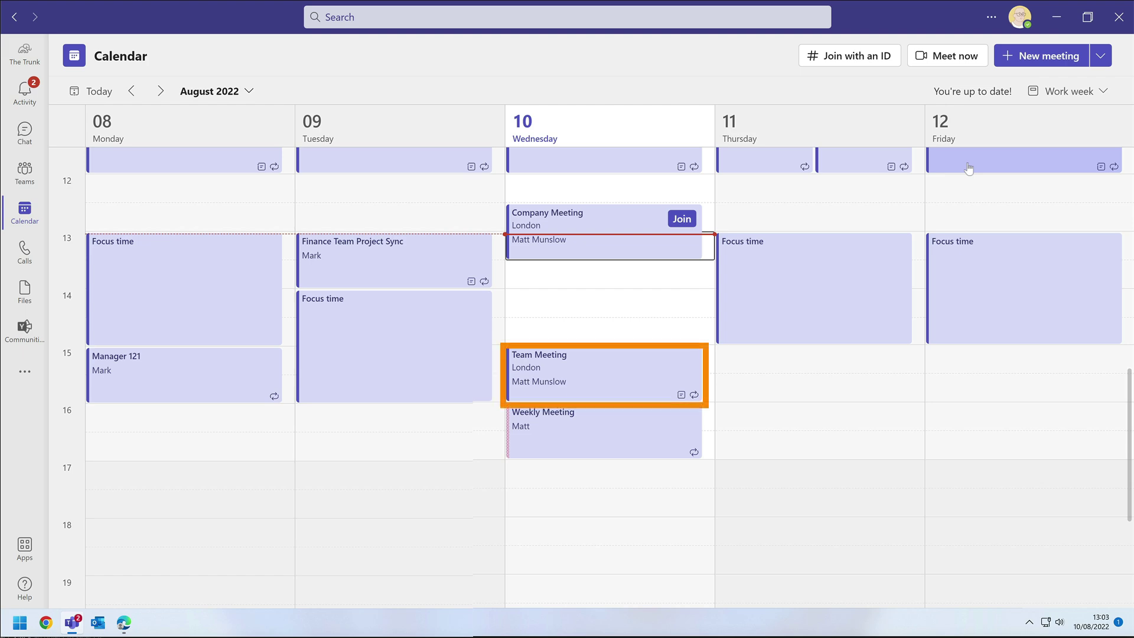